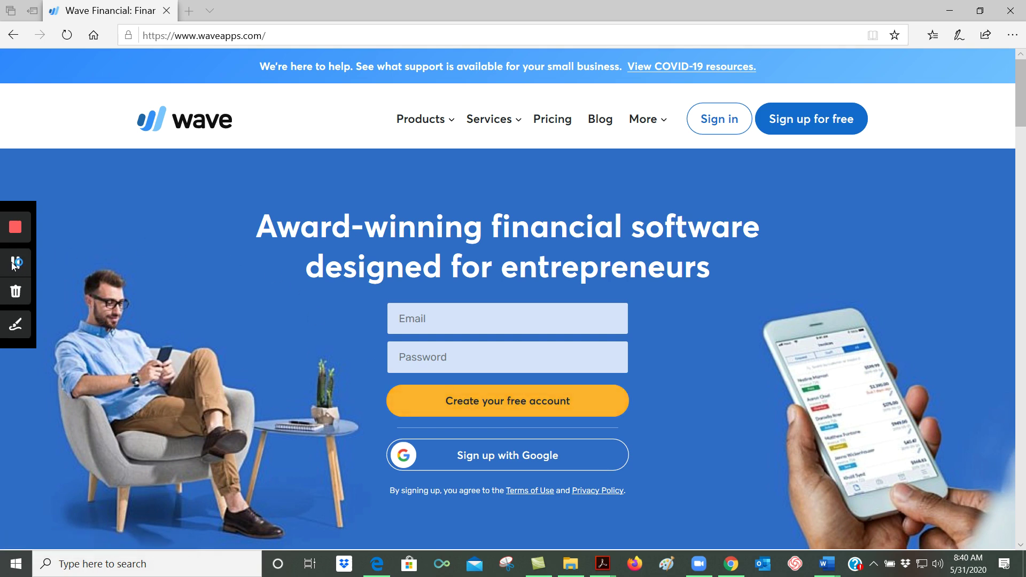
- Start a free Wave account, entering the owner's name and business name Strengthen Physical Therapy
click(14, 265)
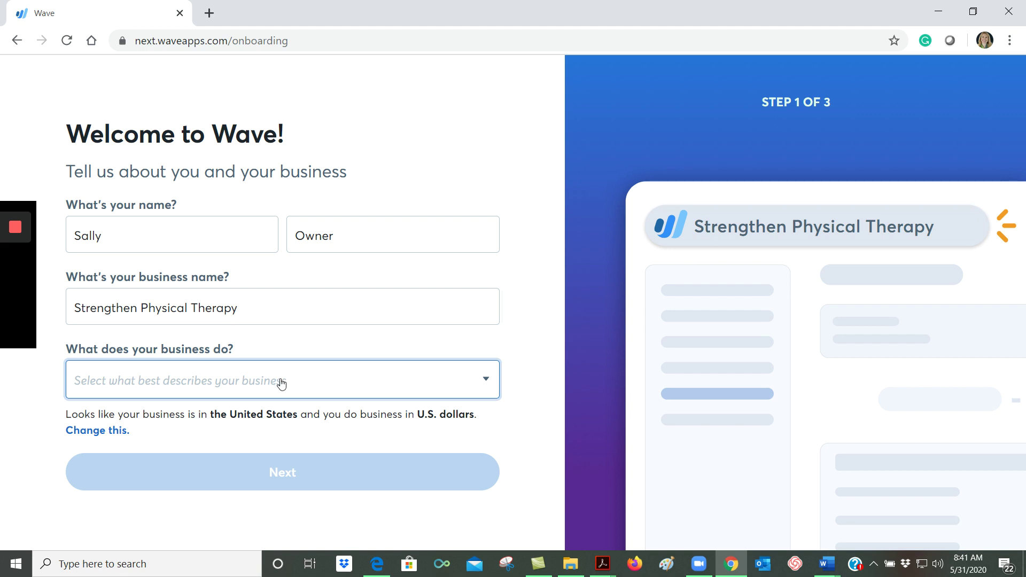
- Choose Medical, Dental & Health as the business type and continue to onboarding step 2
click(485, 386)
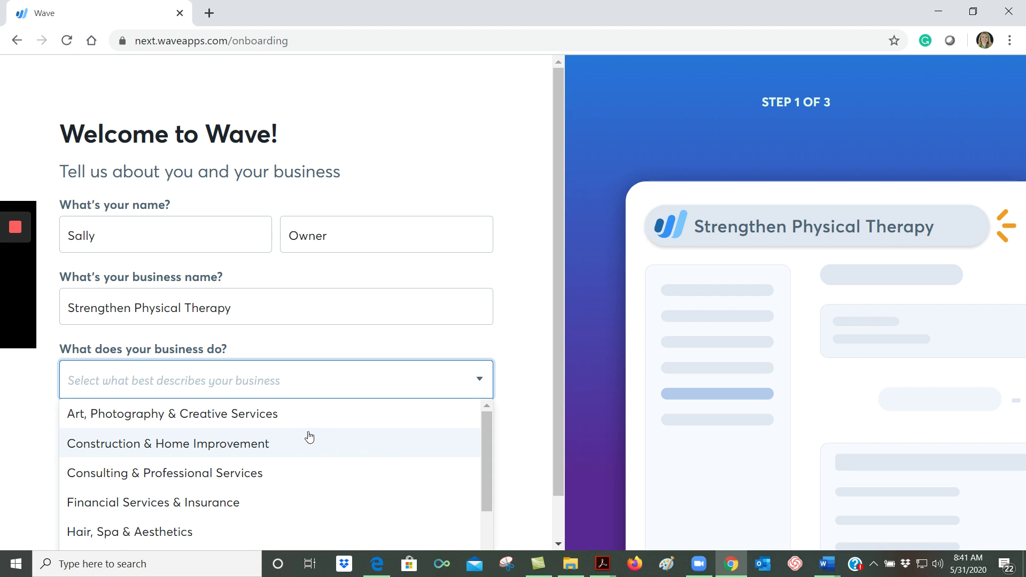
scroll(309, 437, down, 4)
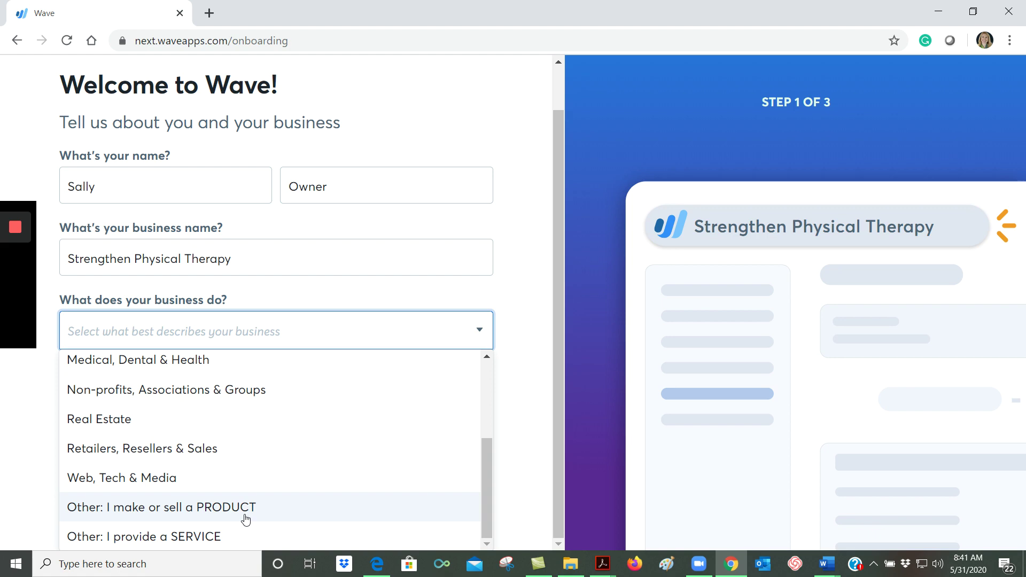
scroll(242, 518, up, 3)
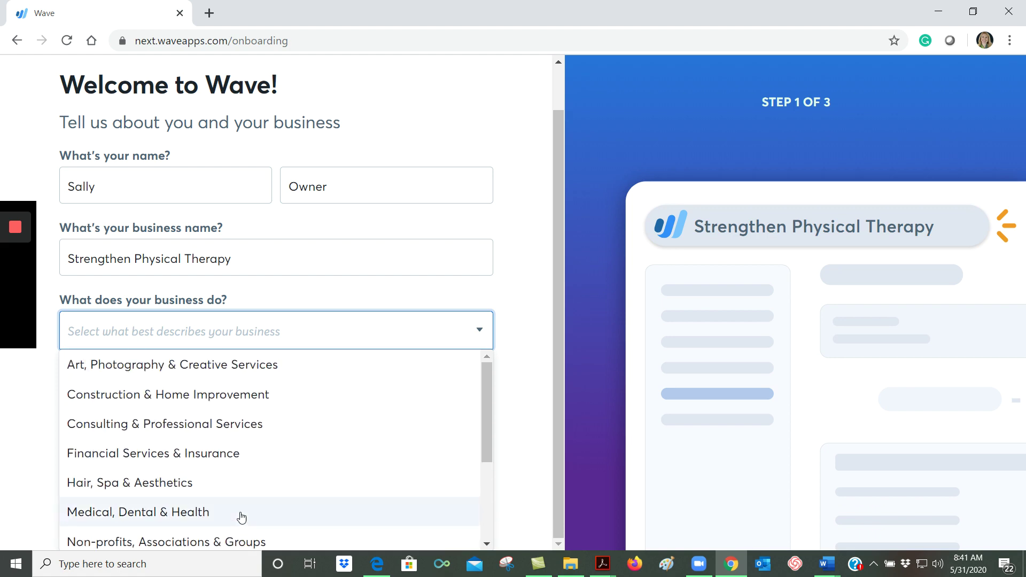
scroll(242, 517, down, 2)
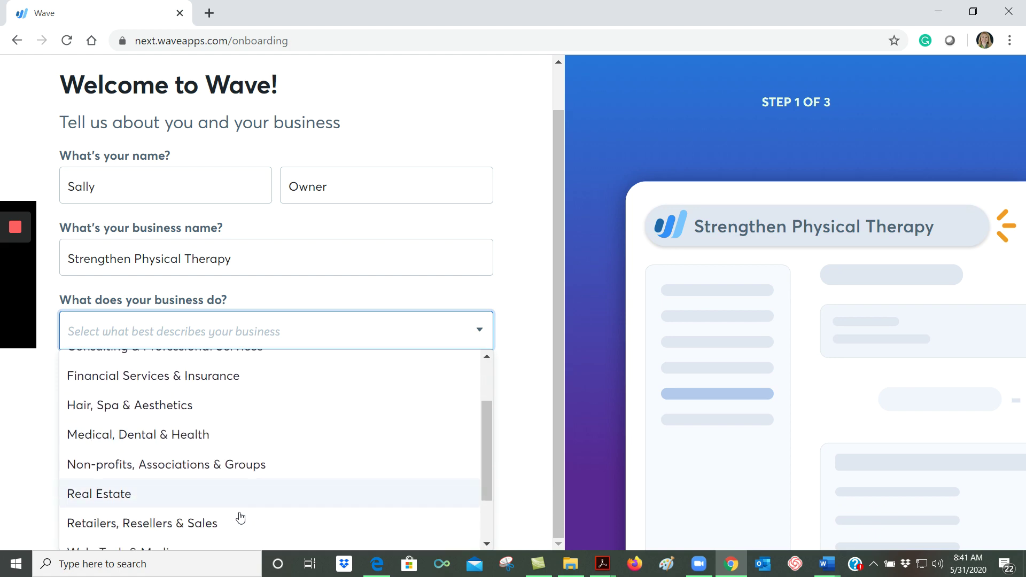
click(188, 436)
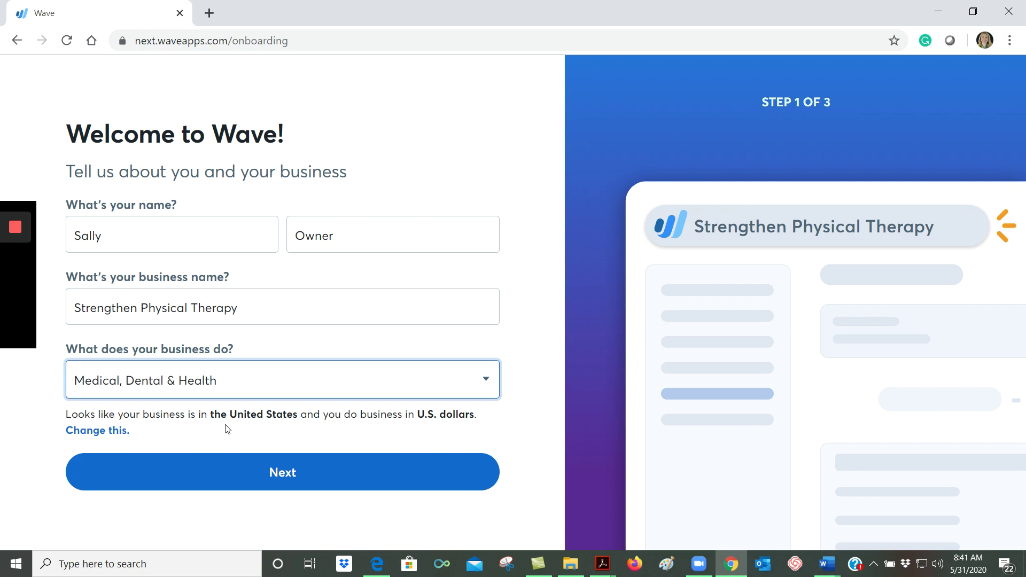
click(286, 484)
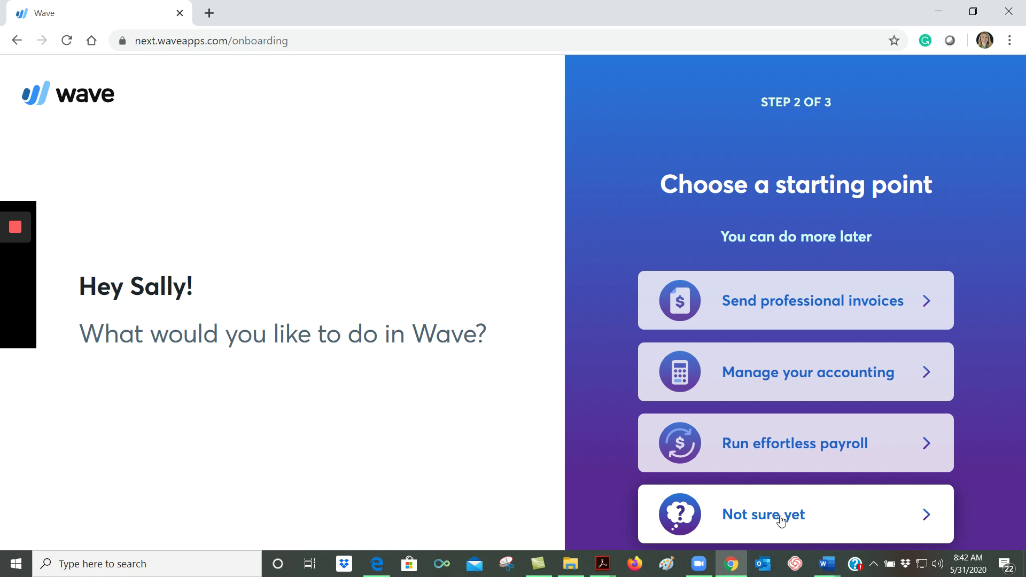
- Pick Not sure yet, set business status to I'm just playing around with Wave, and get started
click(780, 517)
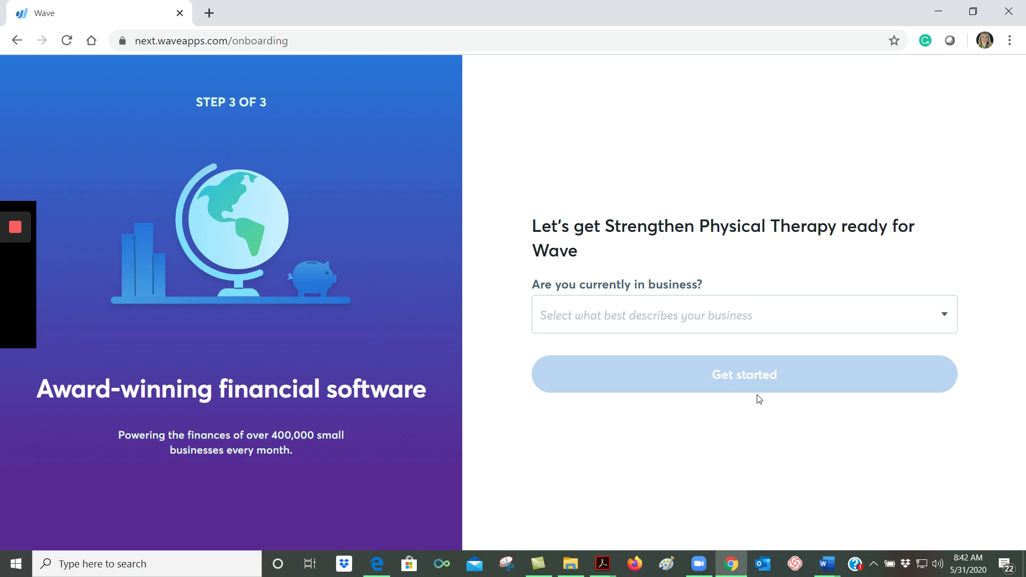
click(820, 319)
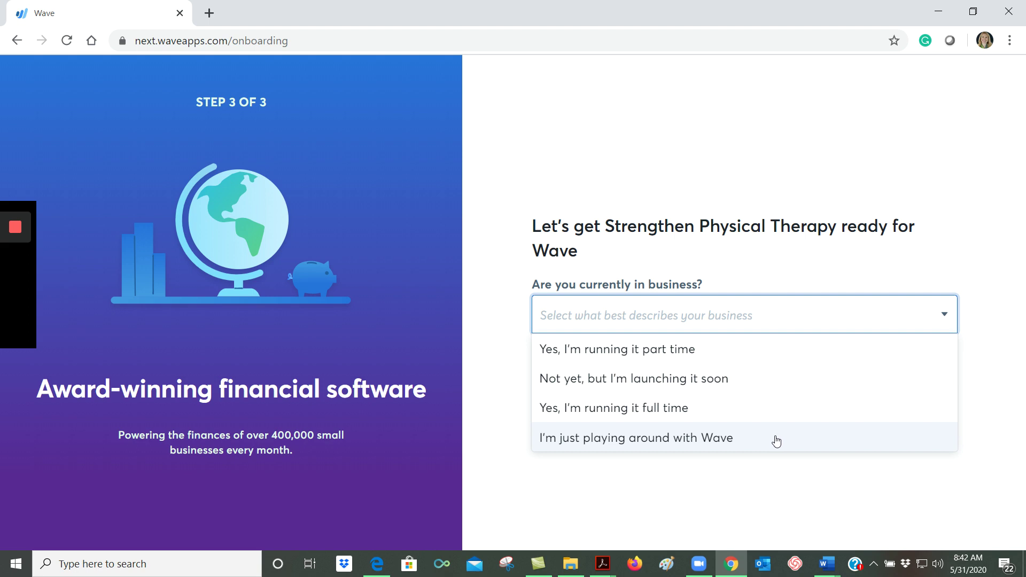
click(739, 438)
click(758, 384)
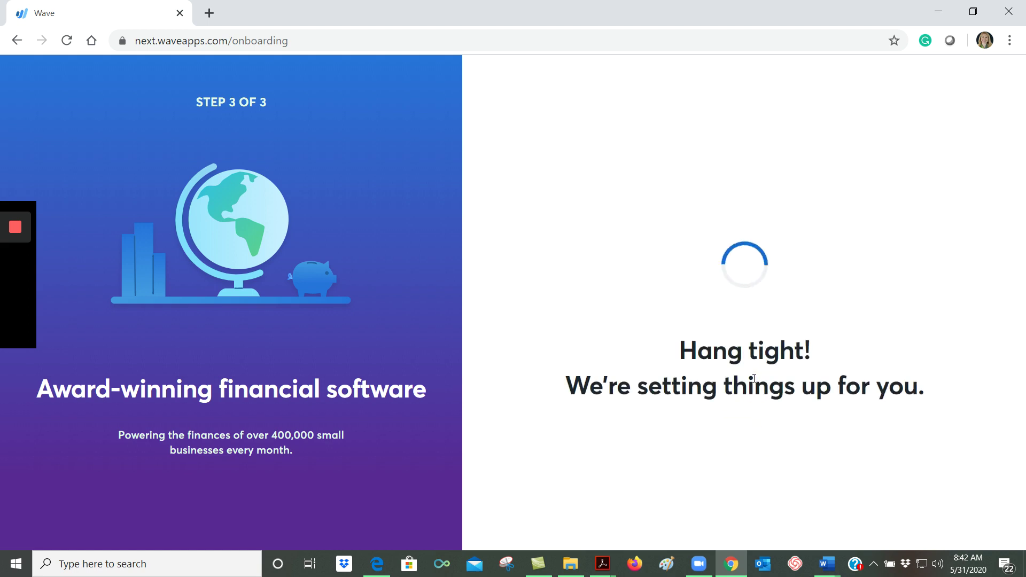
mouse_move(12, 267)
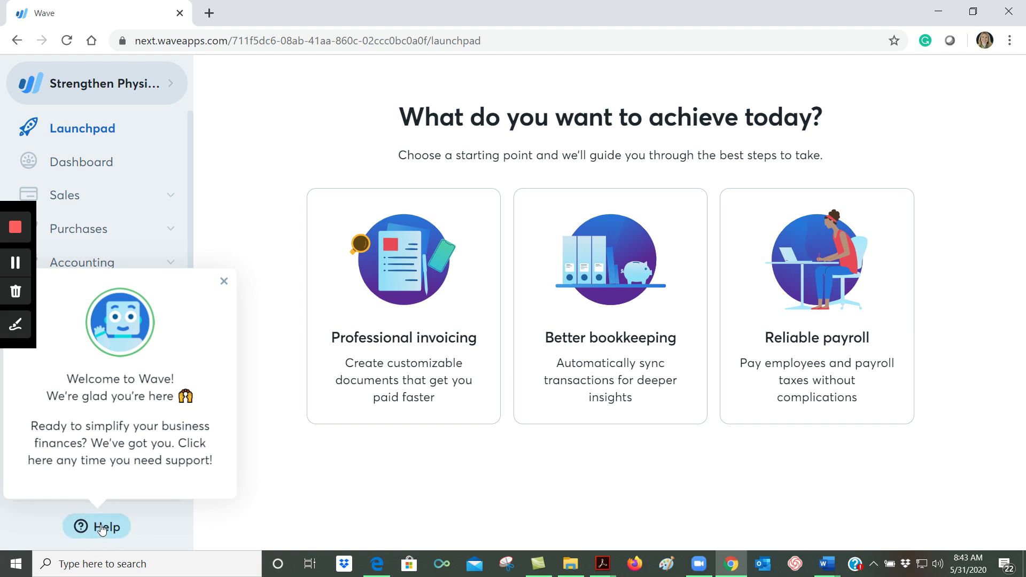
- Close the Welcome to Wave popup and restore the browser window to a smaller size
click(223, 282)
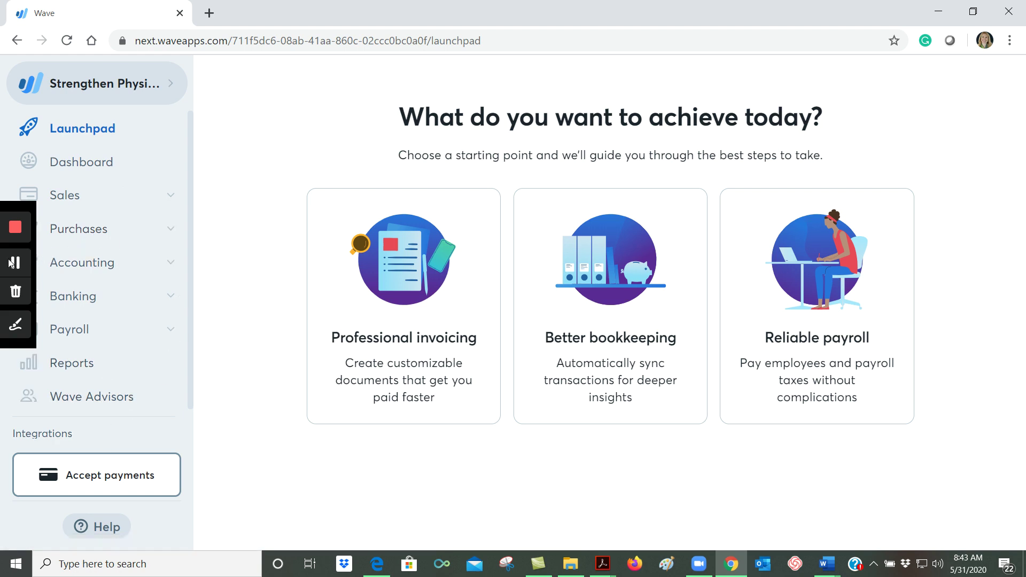
key(super+Down)
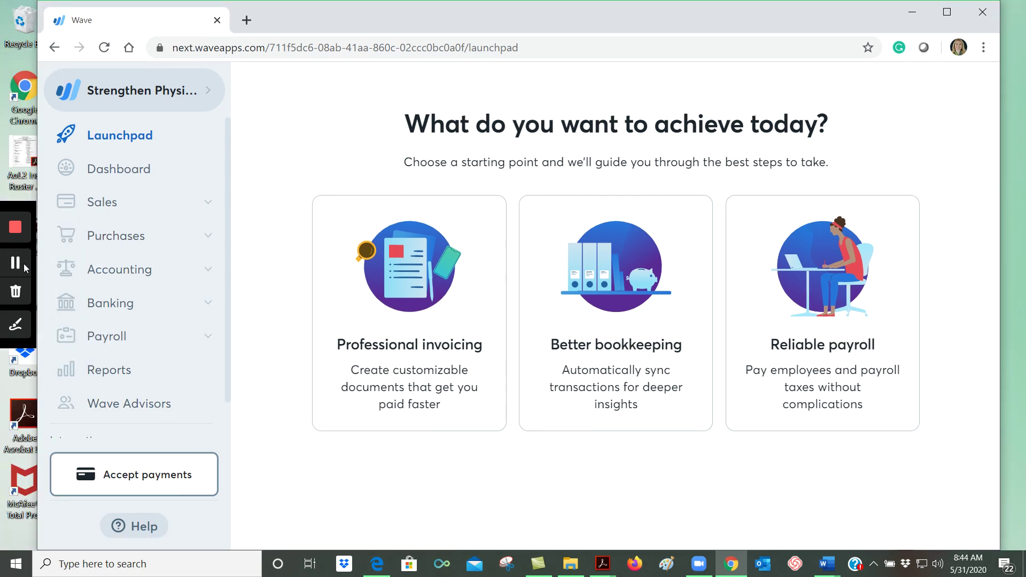
- Open the Dashboard and scroll through its empty Cash Flow, Profit & Loss, Payable & Owing and Net Income panels
click(117, 172)
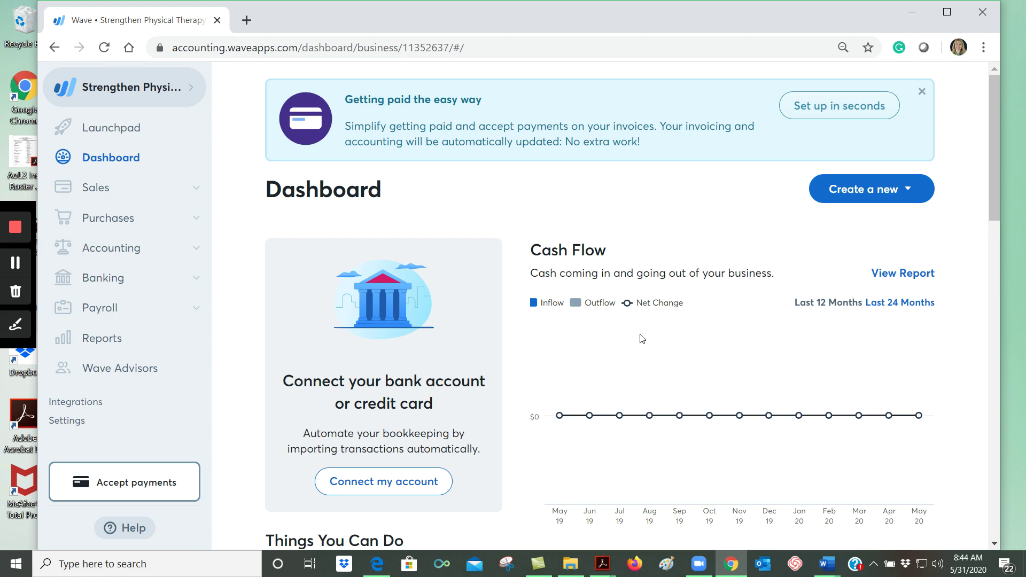
scroll(627, 342, down, 3)
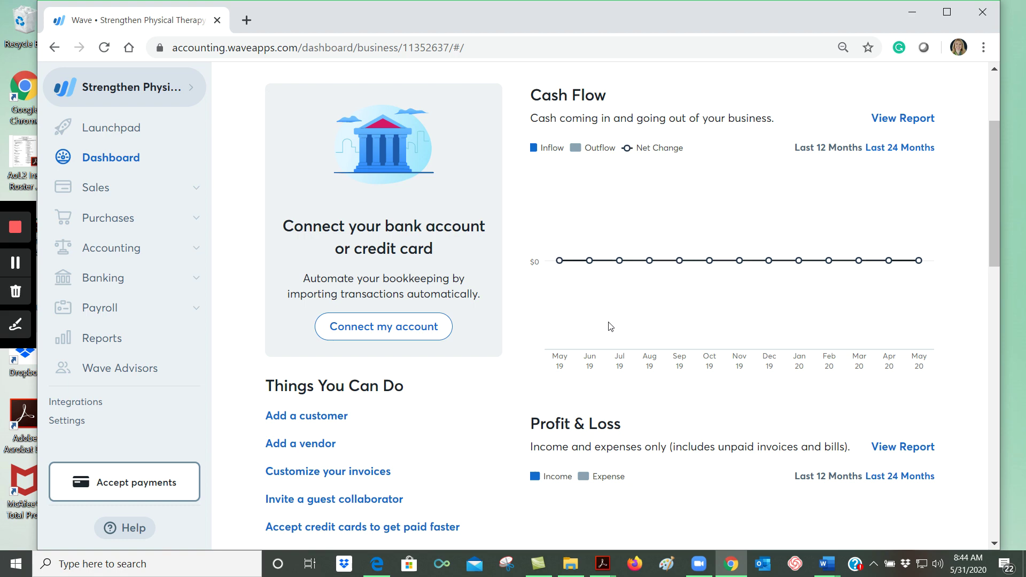
scroll(609, 325, up, 3)
scroll(607, 325, down, 1)
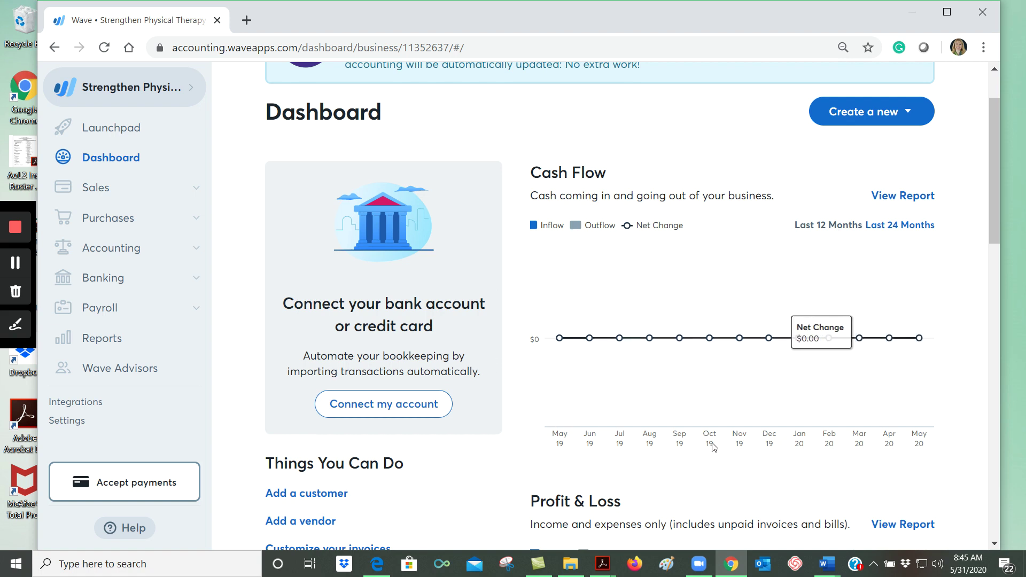
scroll(516, 320, down, 3)
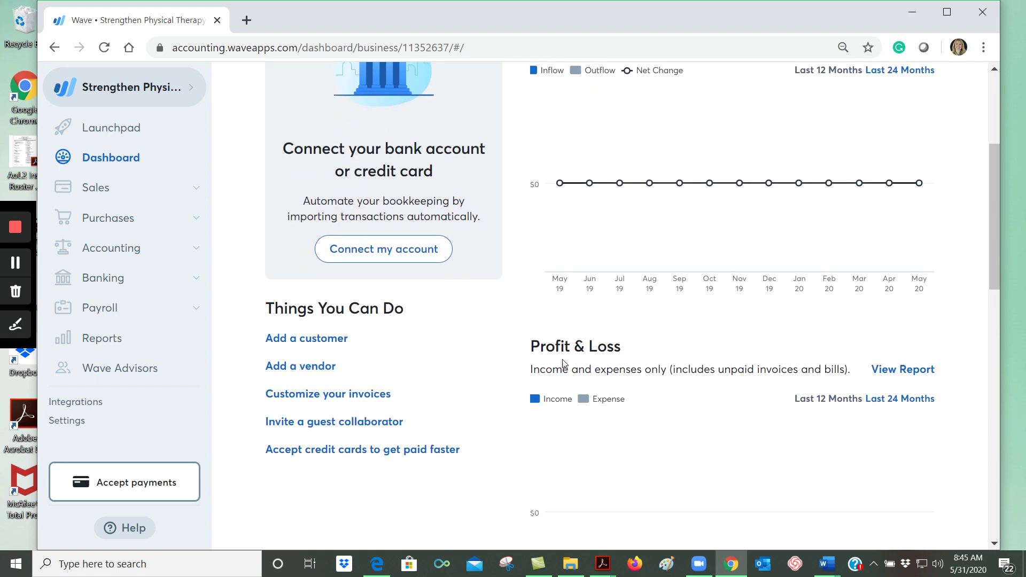
scroll(564, 364, down, 3)
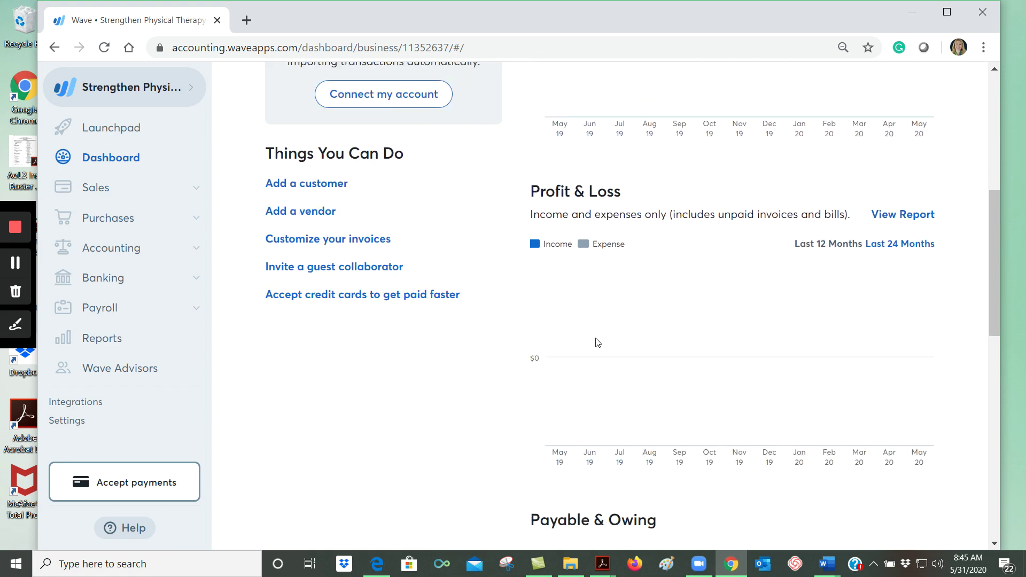
scroll(597, 342, down, 6)
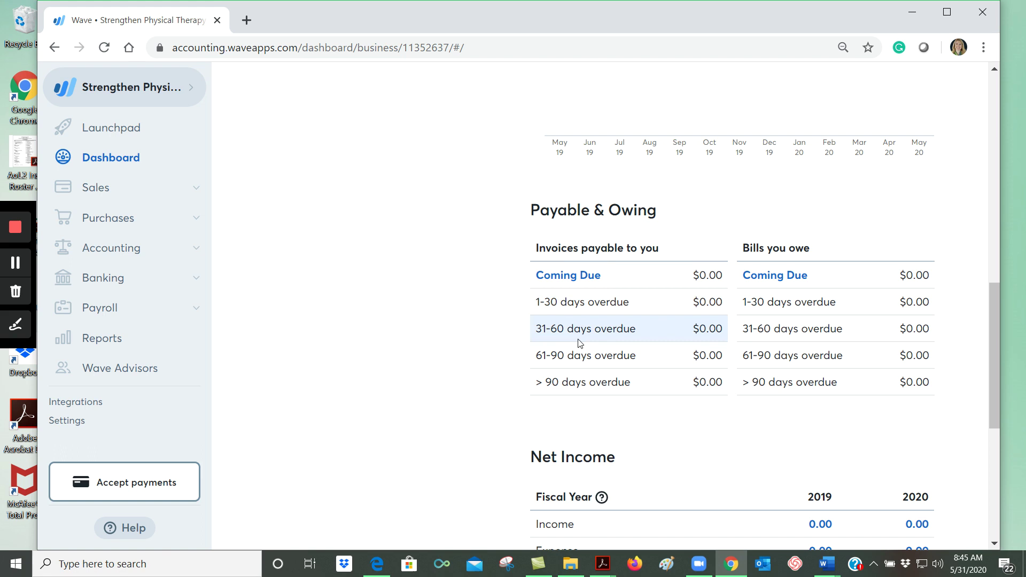
scroll(659, 344, down, 6)
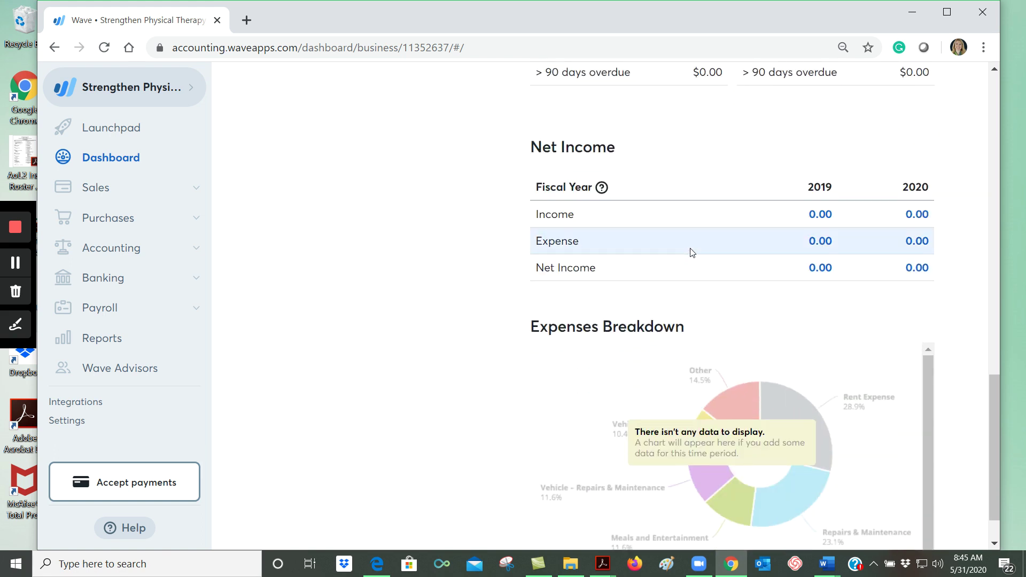
scroll(692, 253, down, 1)
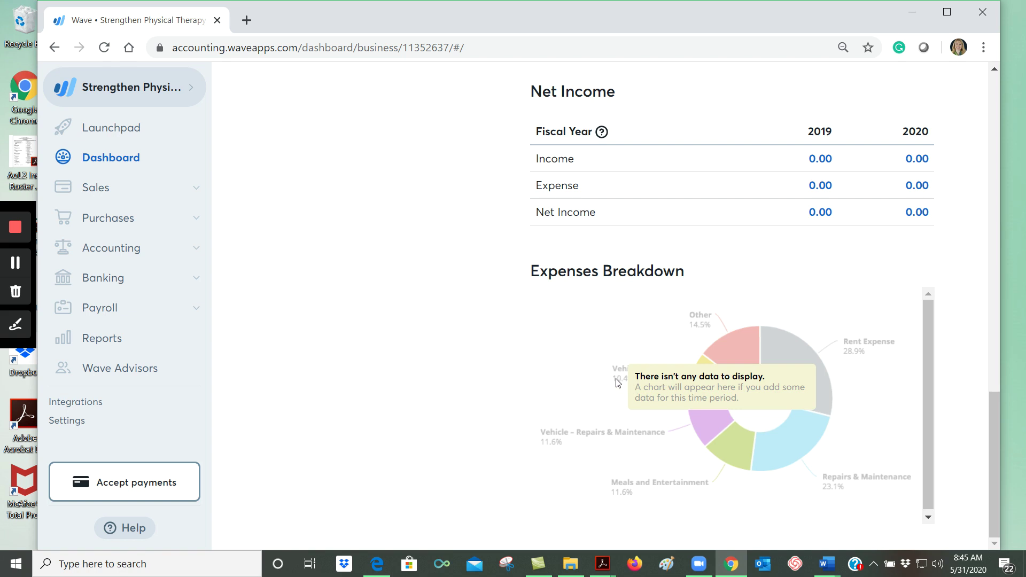
scroll(616, 382, up, 10)
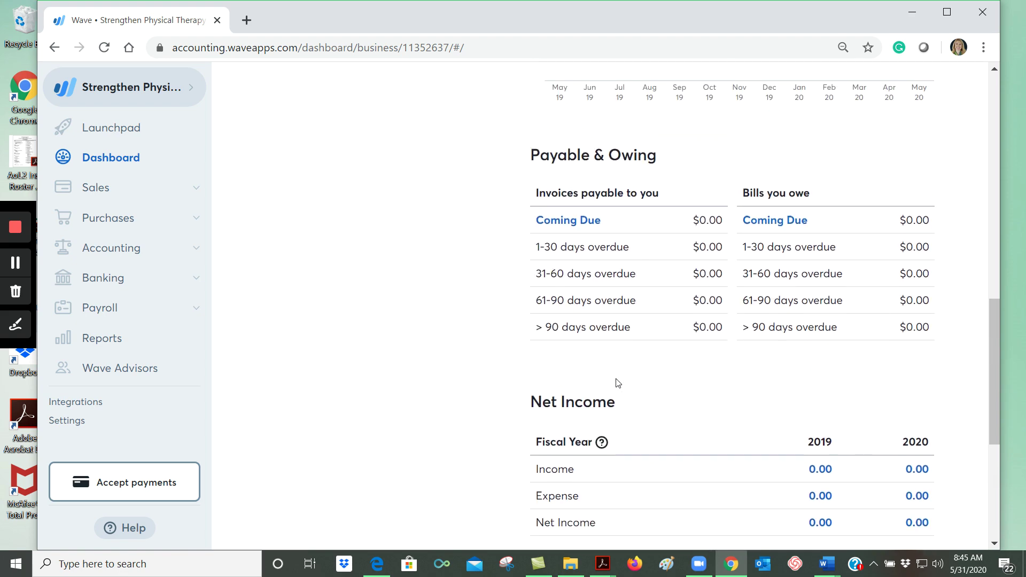
scroll(616, 381, up, 4)
scroll(617, 379, up, 5)
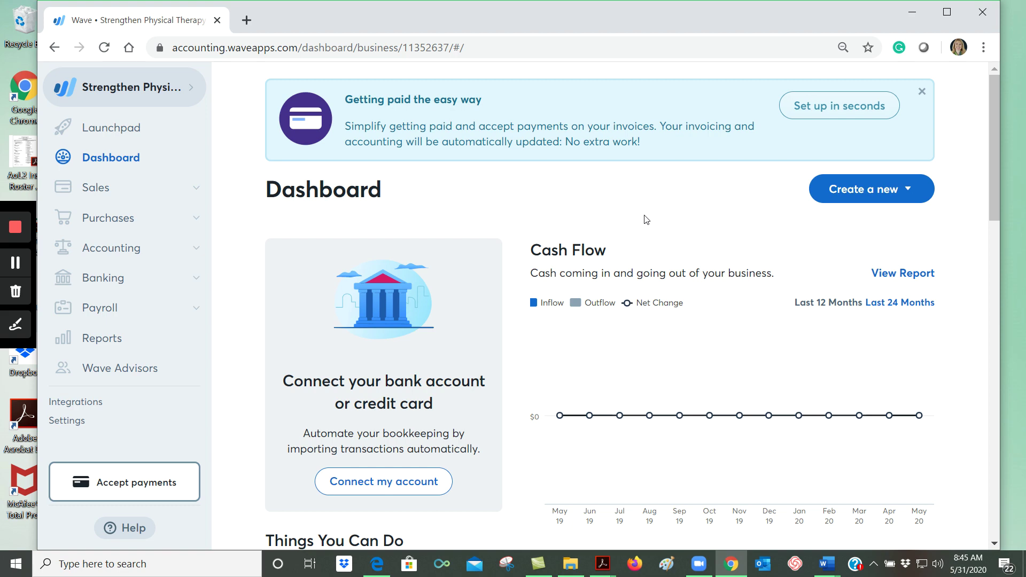
scroll(646, 219, down, 5)
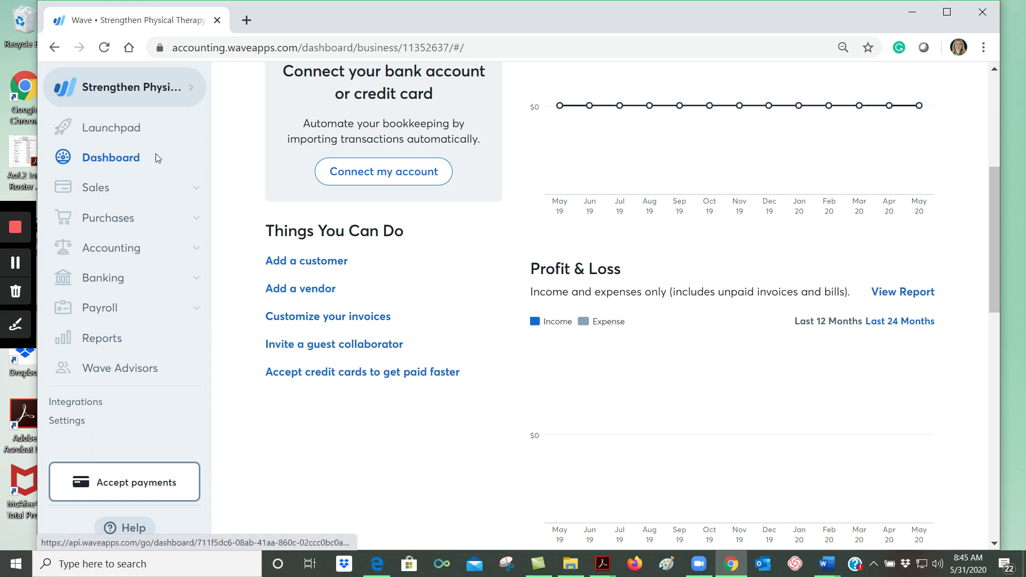
- Expand and collapse Sales in the sidebar, then expand Purchases to list Bills, Receipts, Vendors, Products & Services
click(98, 190)
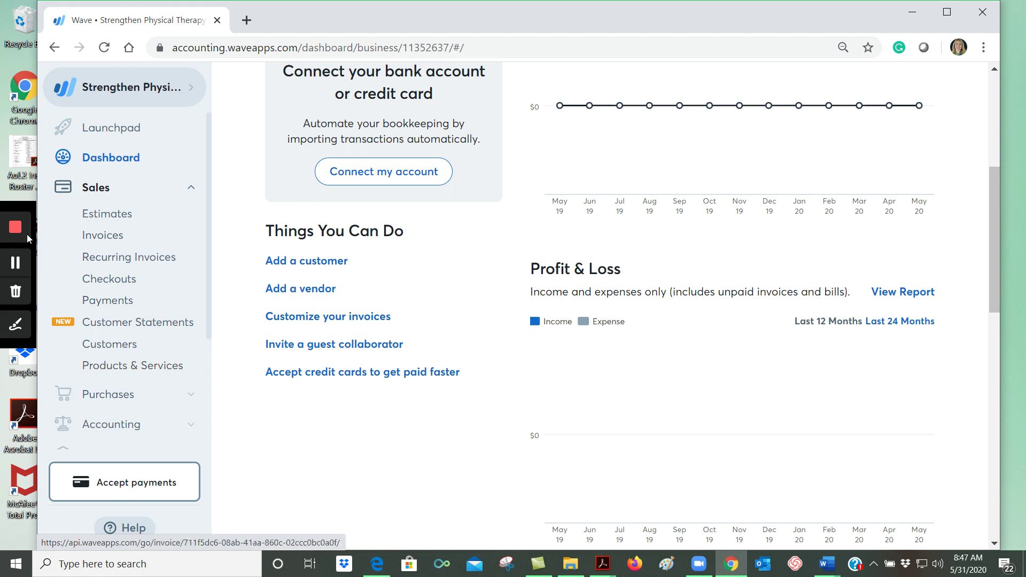
click(101, 190)
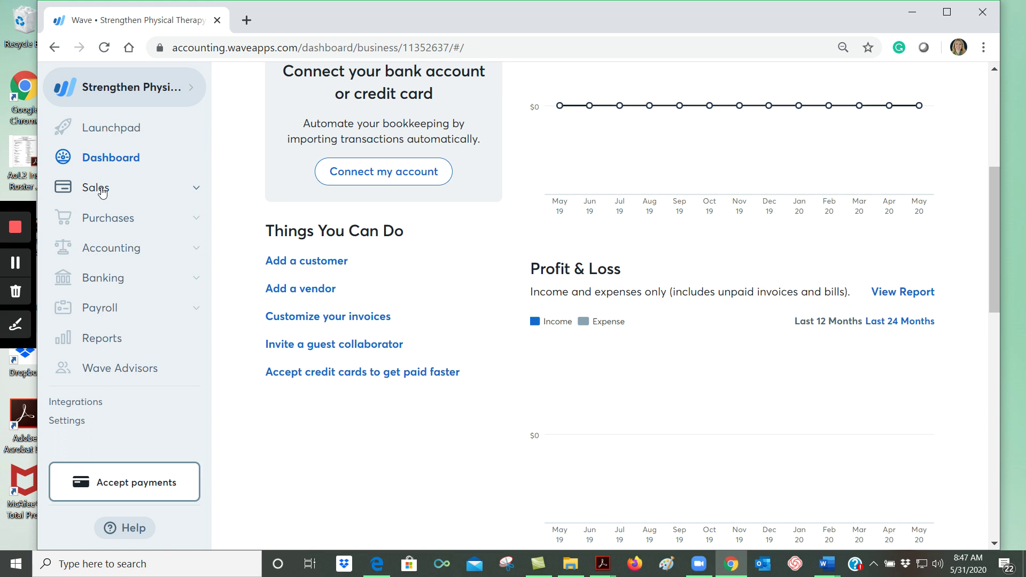
click(102, 192)
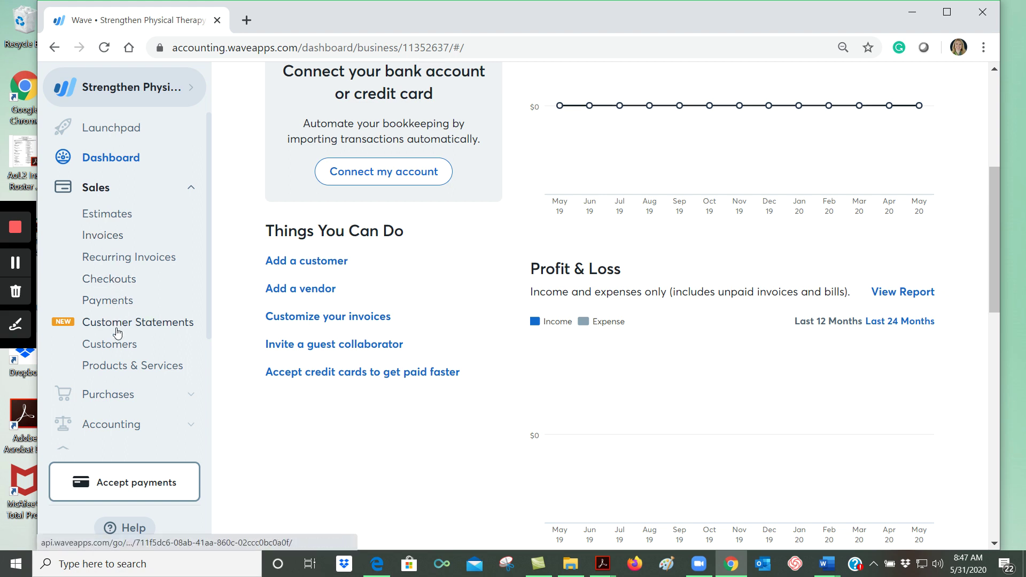
click(101, 191)
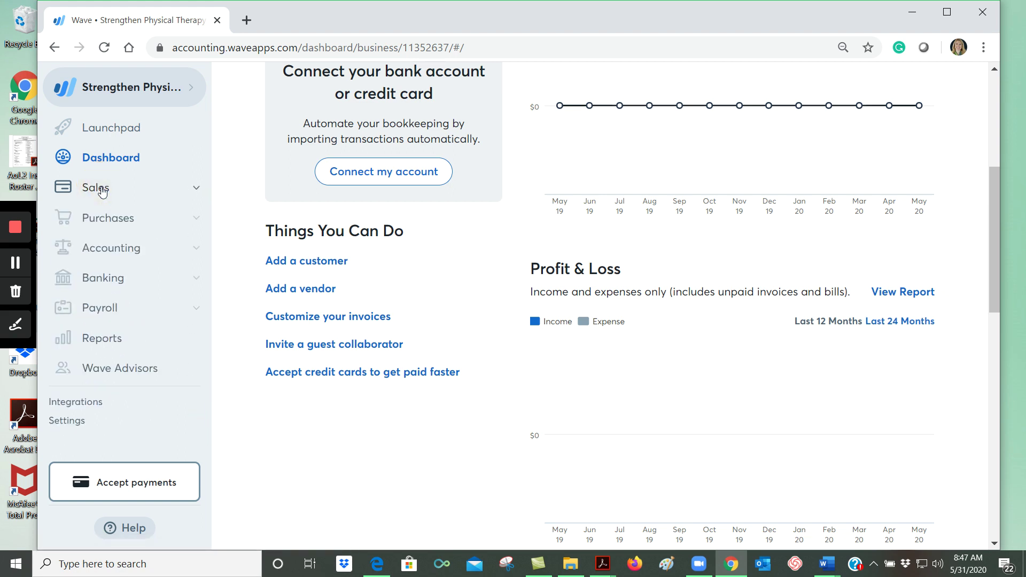
click(109, 221)
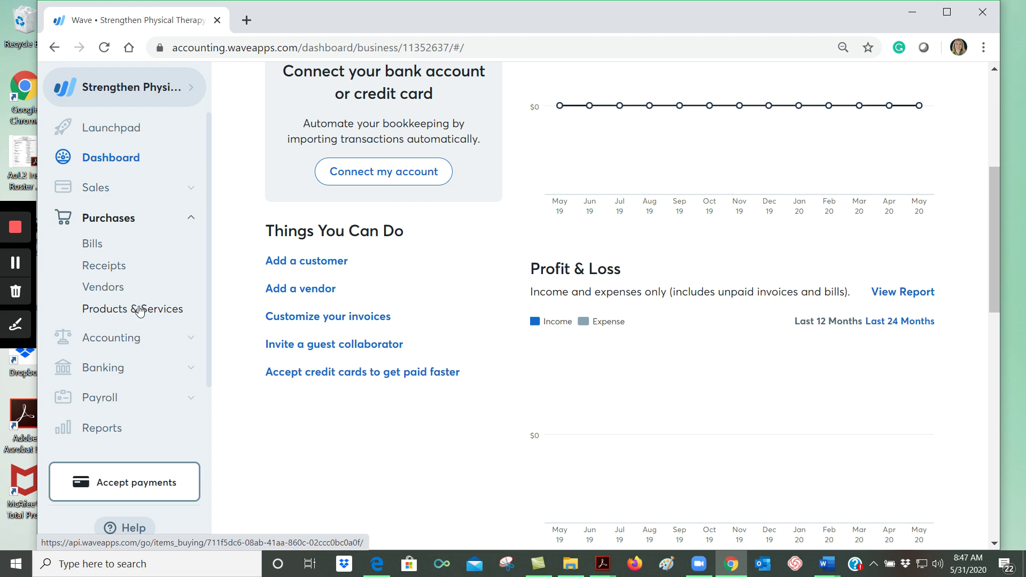
- Collapse Purchases and expand Accounting to list Transactions, Reconciliation, Chart of Accounts and Hire a Bookkeeper
click(123, 219)
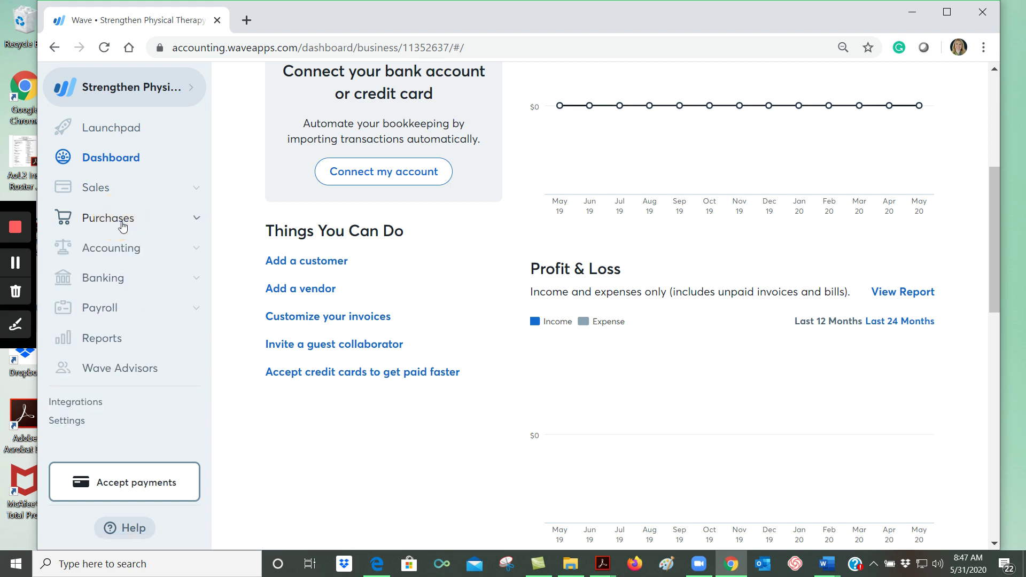
click(108, 249)
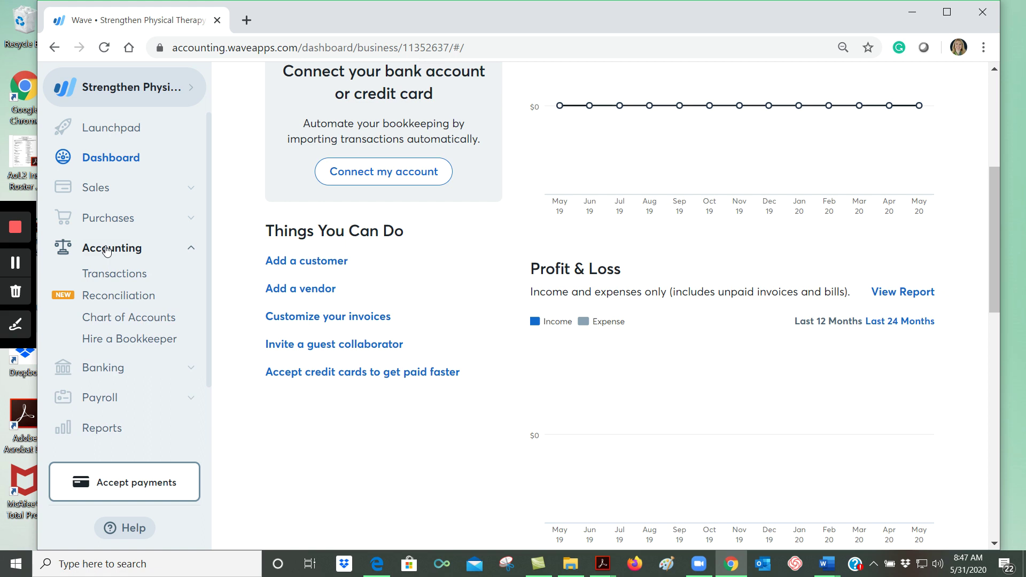
- Open the Transactions page under Accounting, showing bank-connection and manual-entry options
click(115, 275)
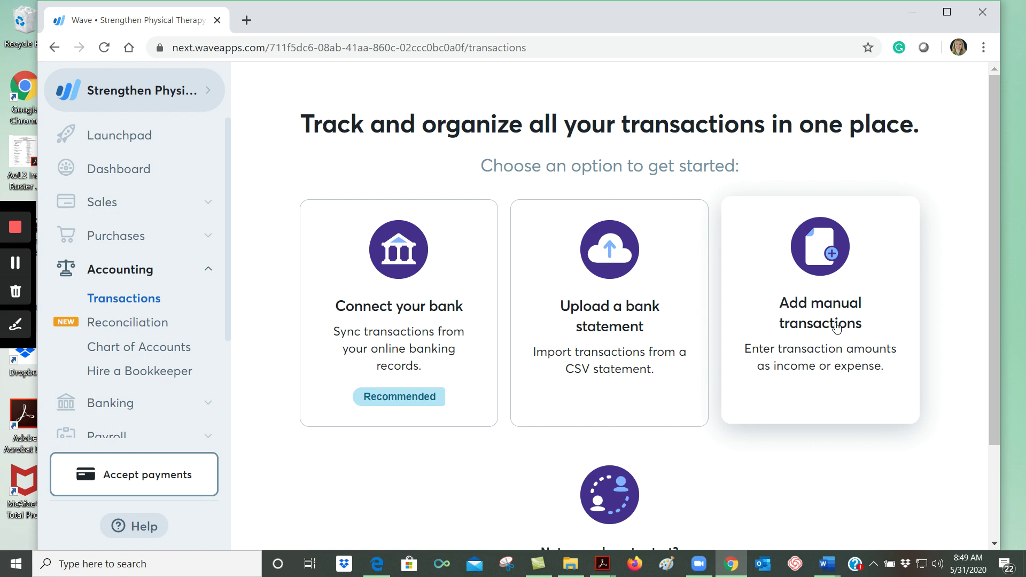
- Choose Add manual transactions, then collapse the Accounting section in the sidebar
click(837, 328)
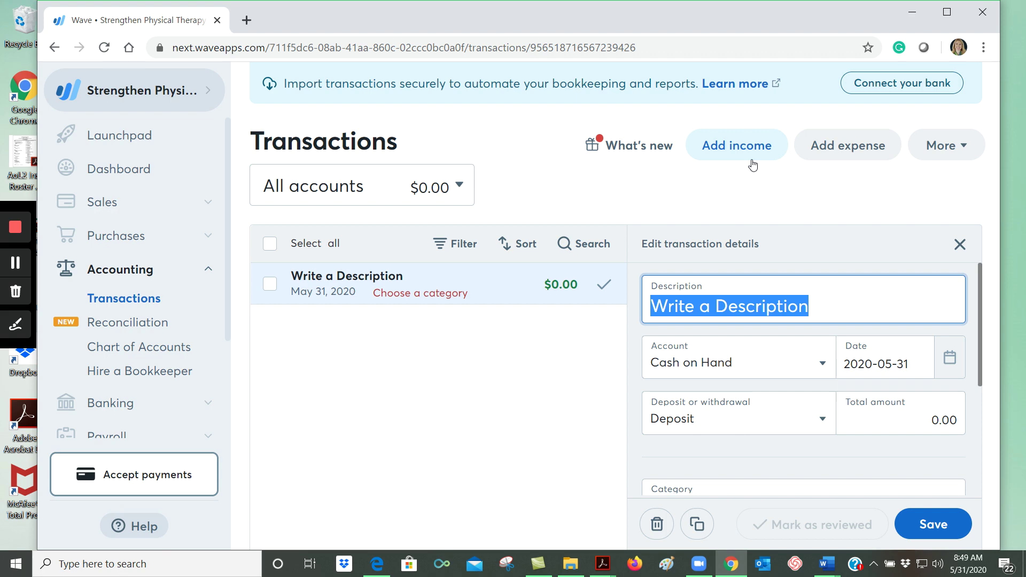
click(134, 270)
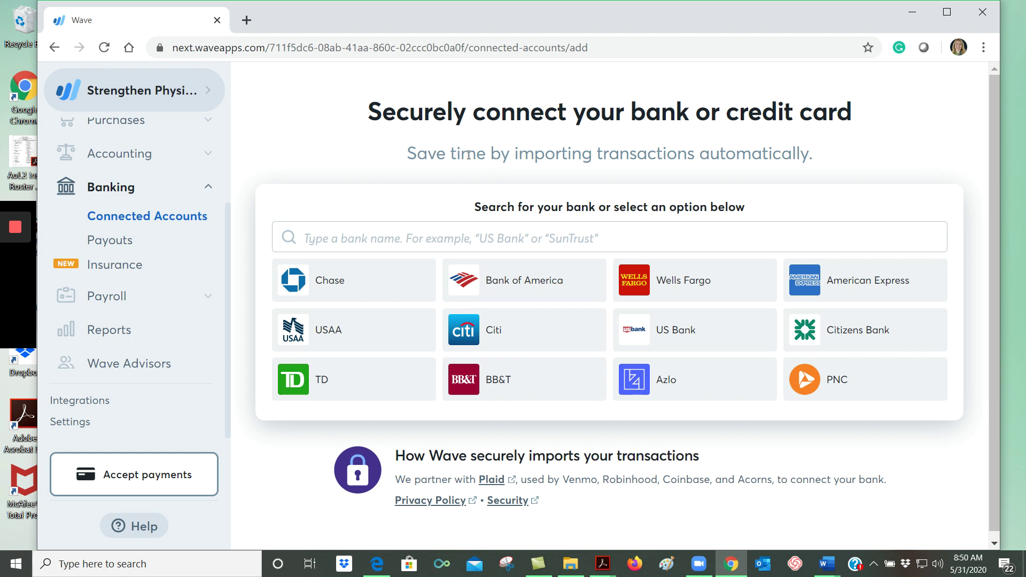
- Expand Payroll in the sidebar to list Run Payroll, Employees, Timesheets and tax pages
click(16, 263)
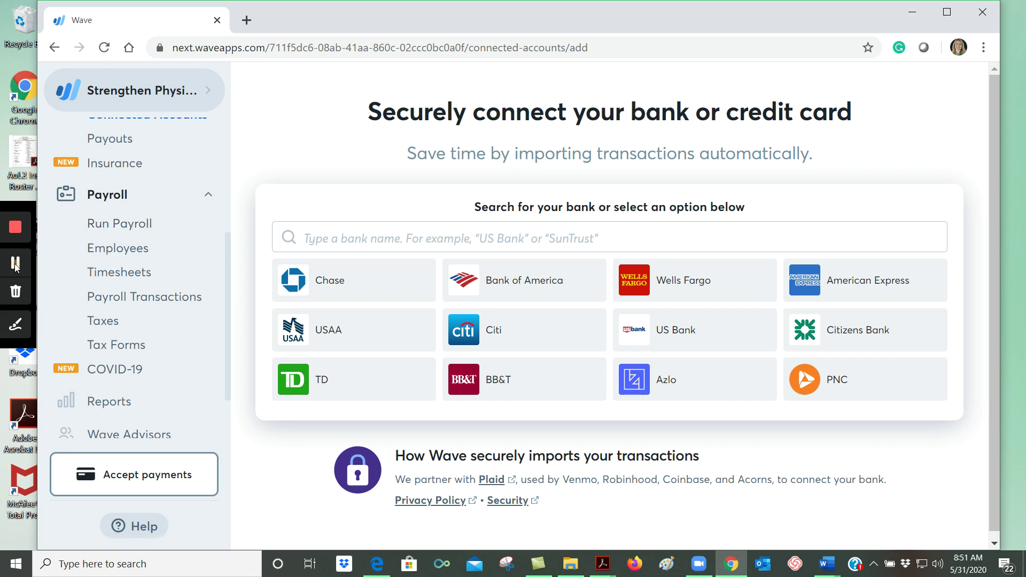
- Open Reports and scroll through Income by Customer, Aged Payables, Trial Balance and General Ledger reports
click(67, 401)
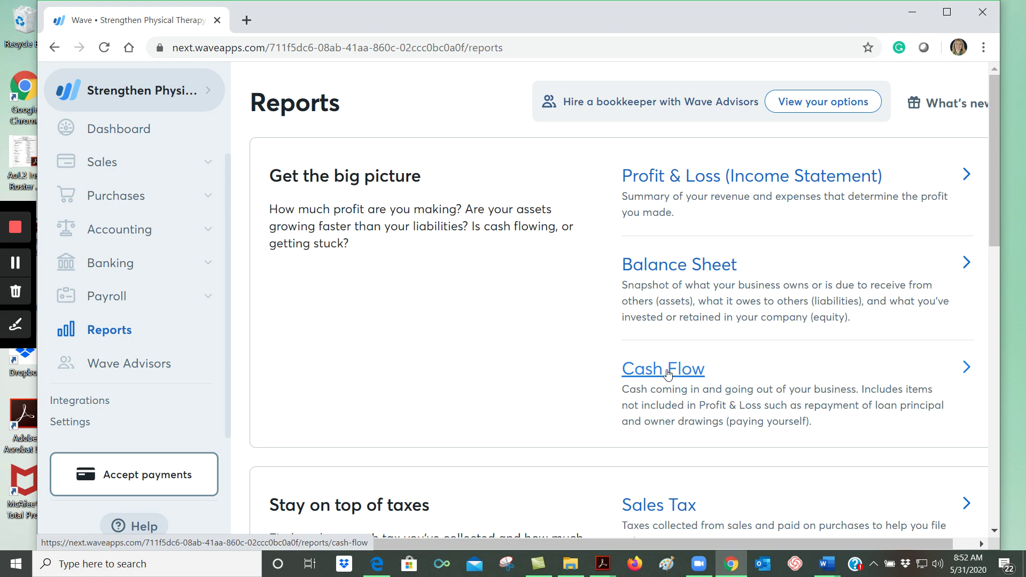
scroll(666, 369, down, 4)
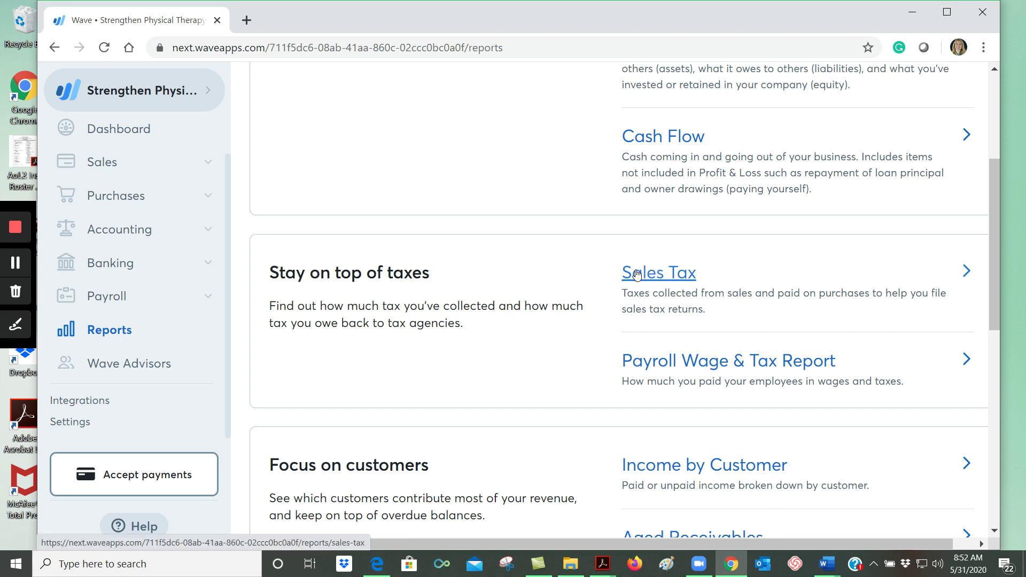
scroll(637, 273, down, 3)
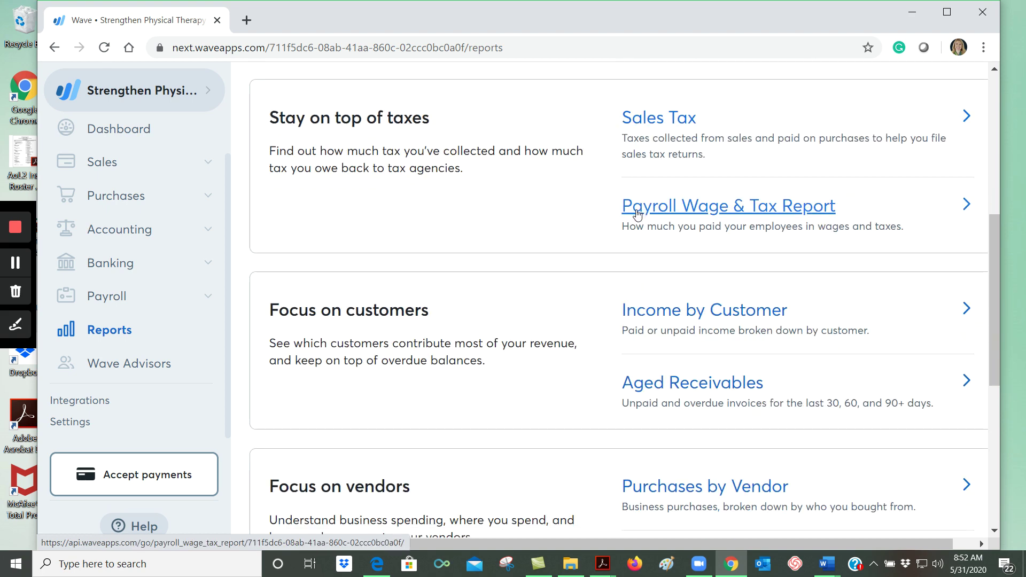
scroll(636, 213, down, 3)
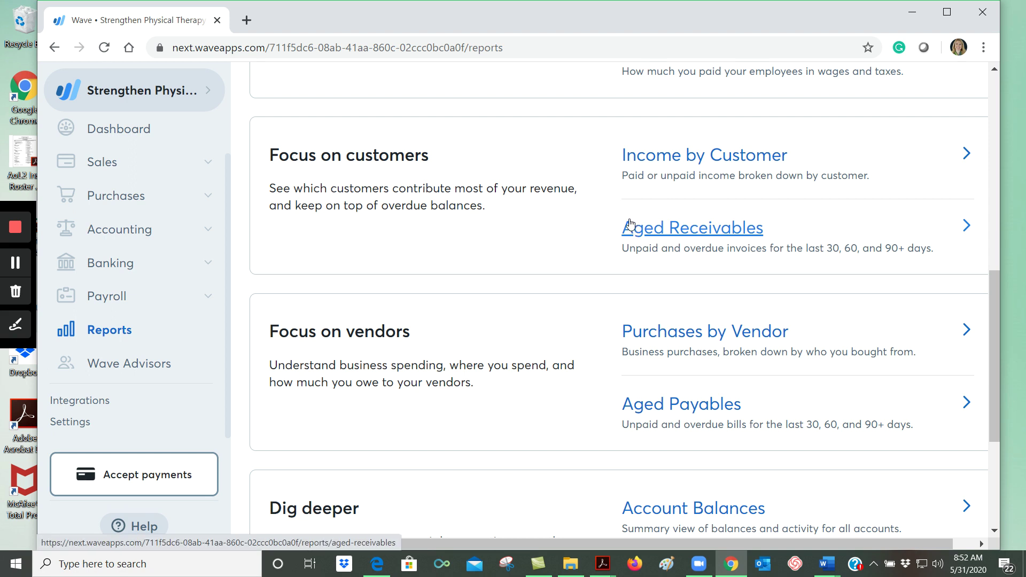
scroll(630, 224, down, 4)
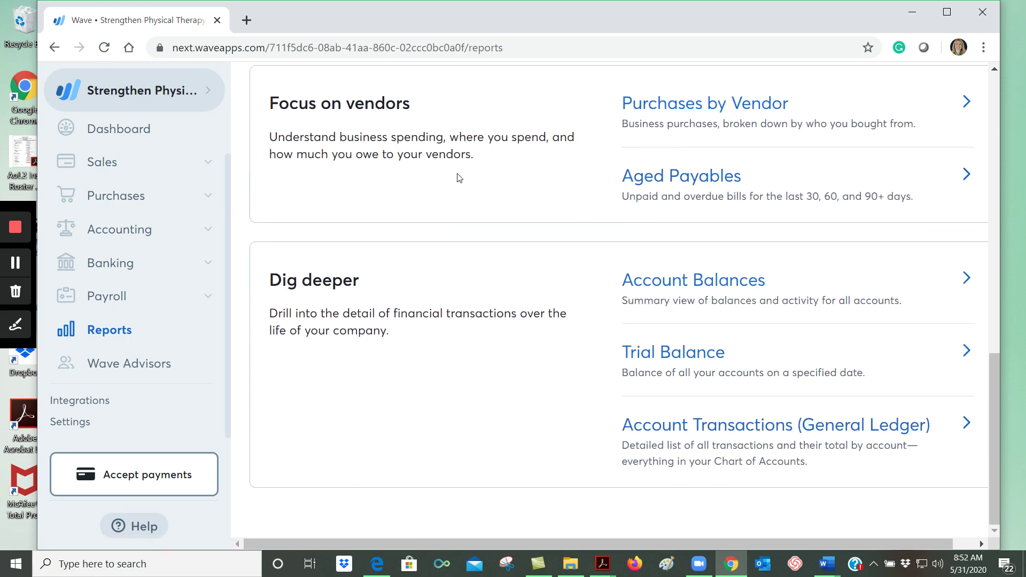
- Visit Wave Advisors, then open Integrations to see Google Sheets, Shoeboxed, Etsy, PayPal and Shopify
click(15, 264)
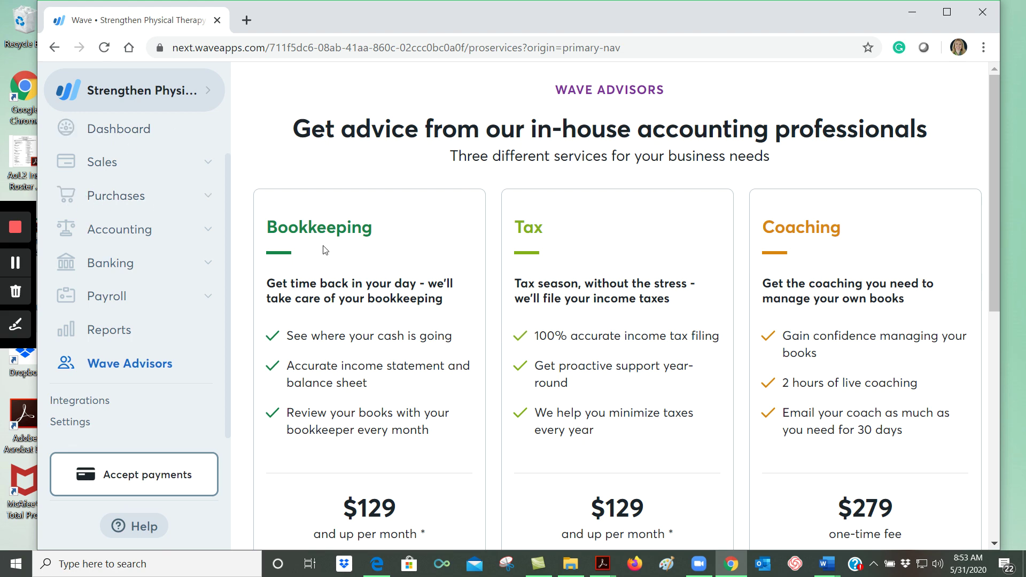
click(80, 401)
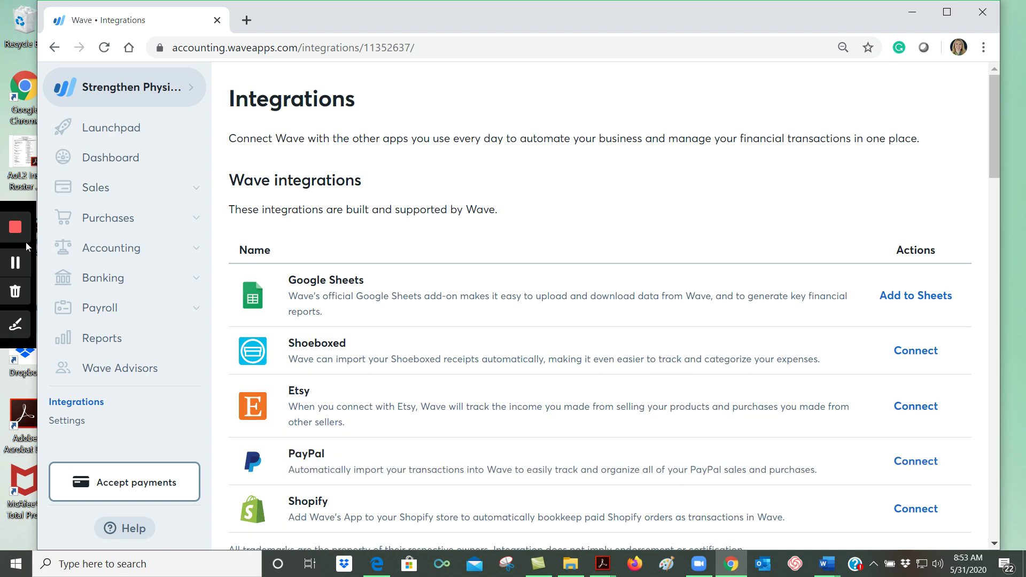
scroll(502, 361, down, 7)
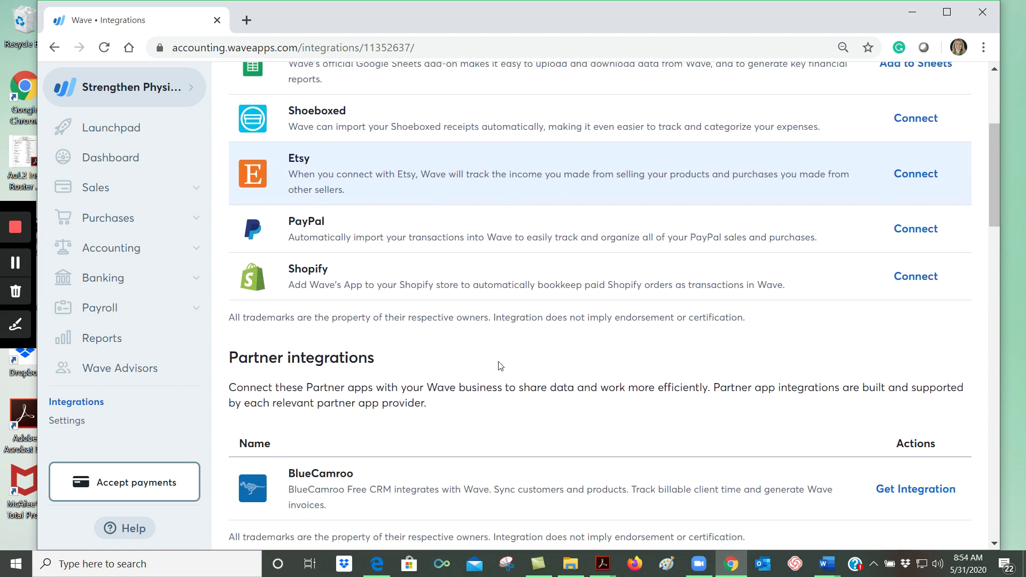
scroll(500, 366, down, 5)
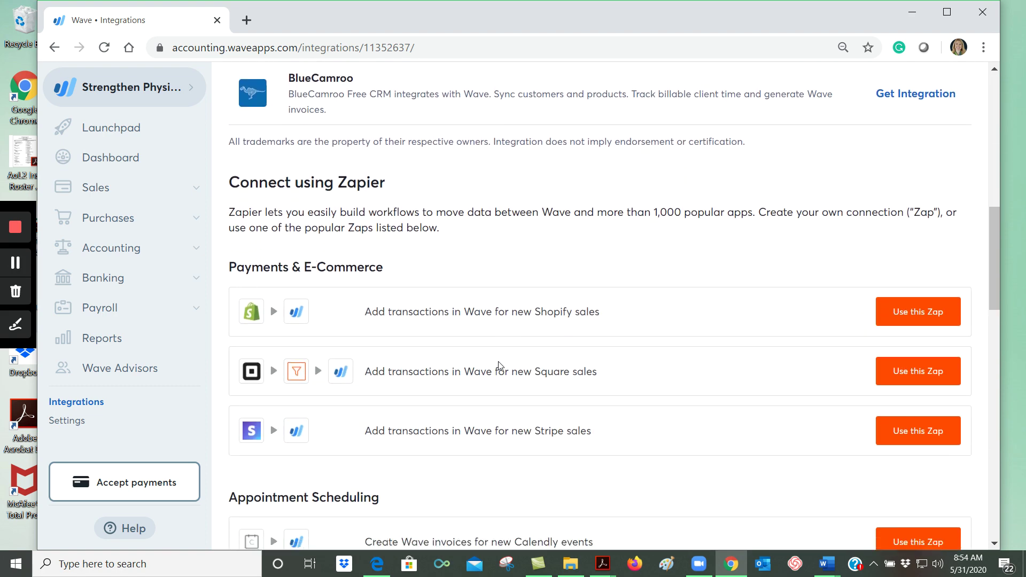
scroll(499, 361, down, 12)
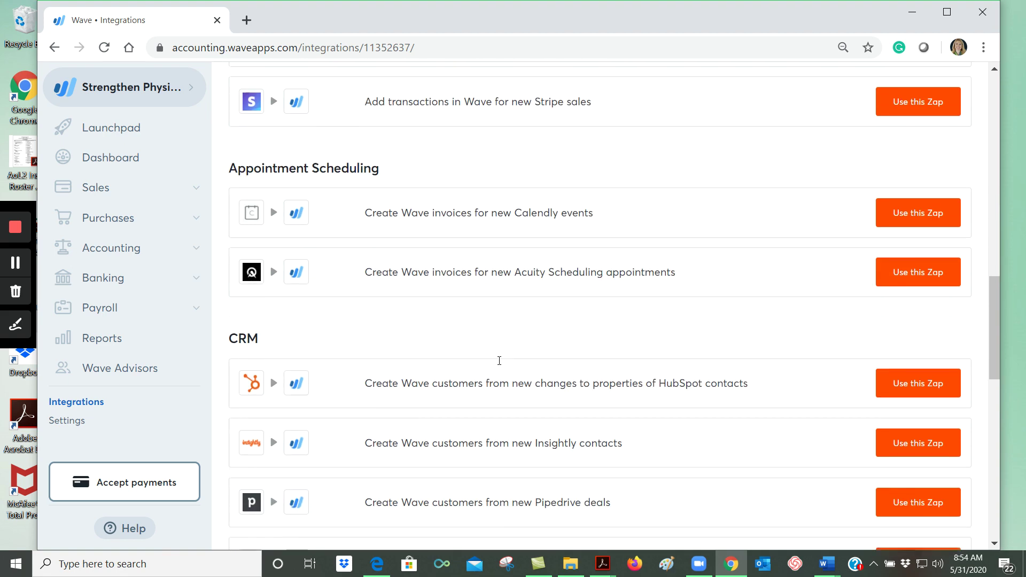
scroll(499, 360, down, 6)
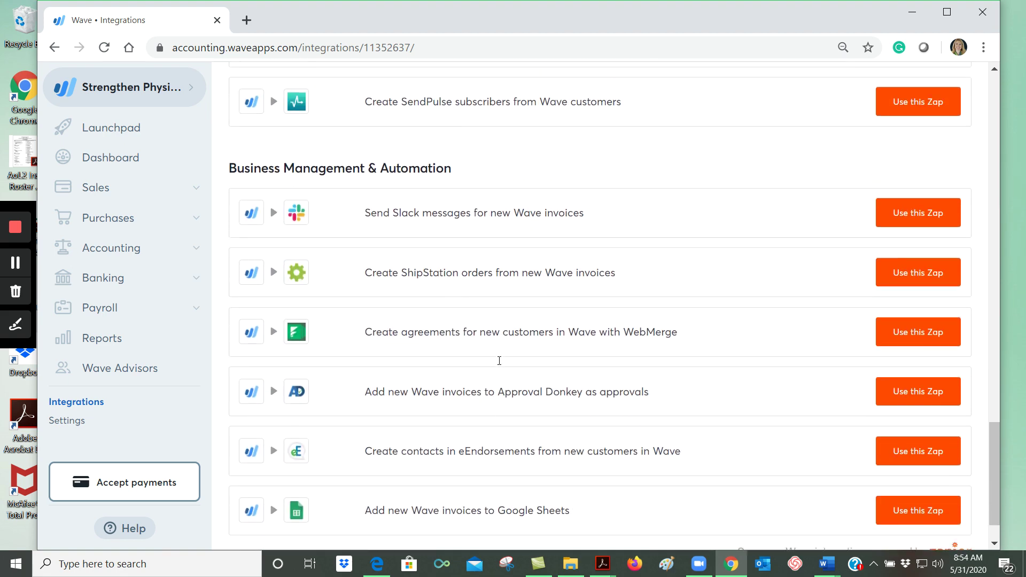
- Open Settings and review Invoice Customization's Contemporary template and #444444 accent colour
click(67, 420)
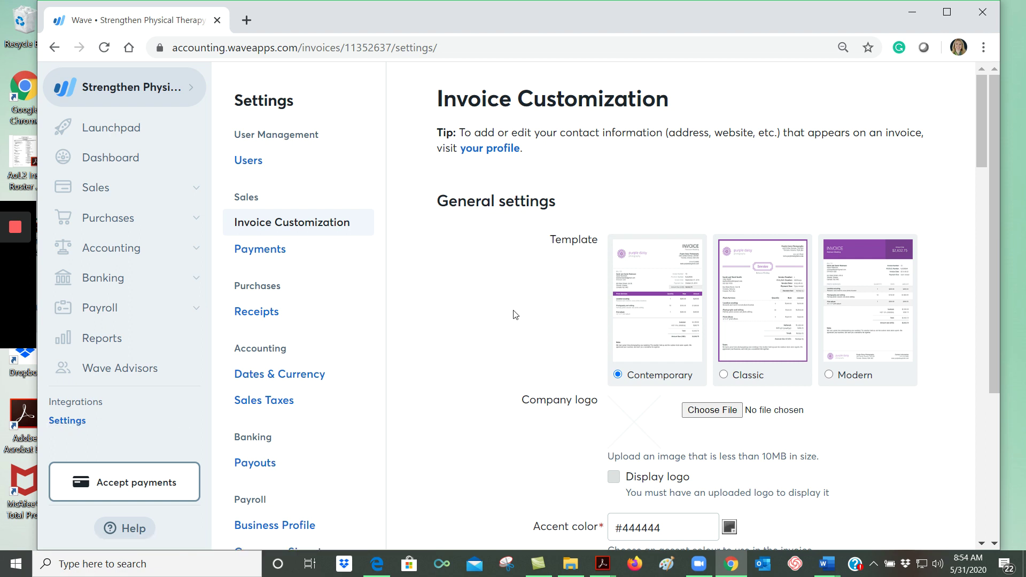
scroll(308, 263, down, 4)
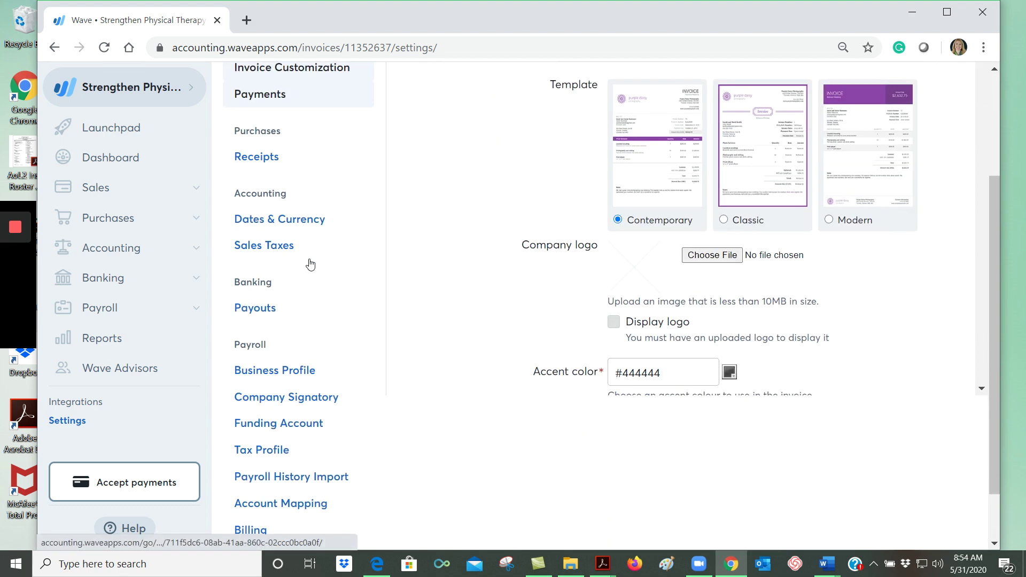
scroll(309, 263, up, 4)
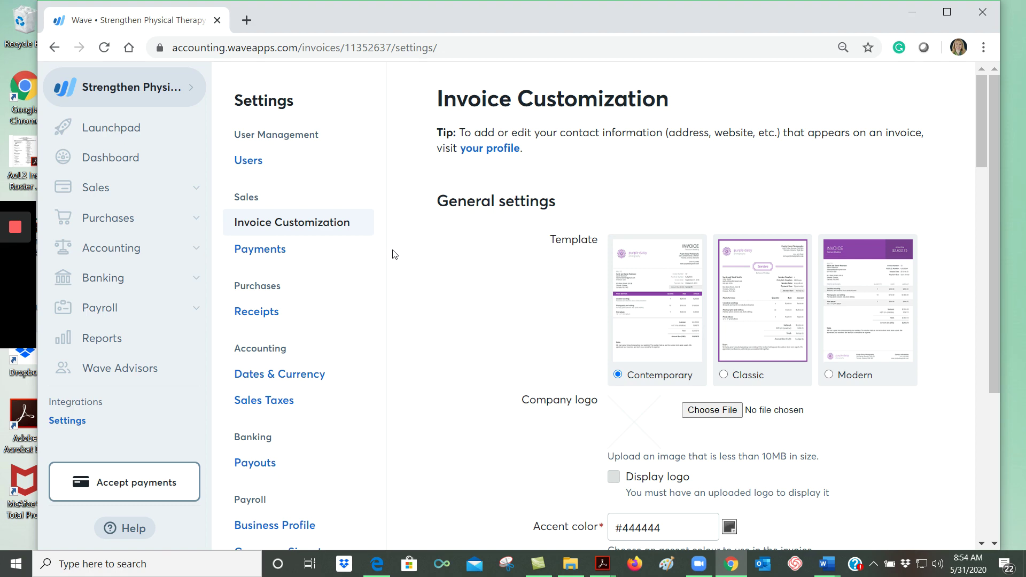
scroll(393, 253, down, 4)
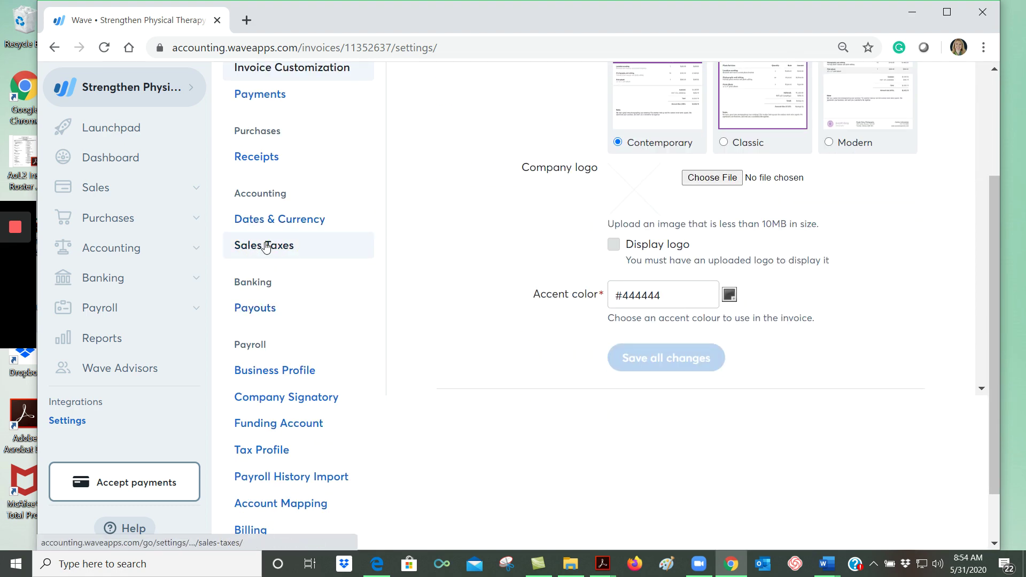
scroll(310, 314, down, 1)
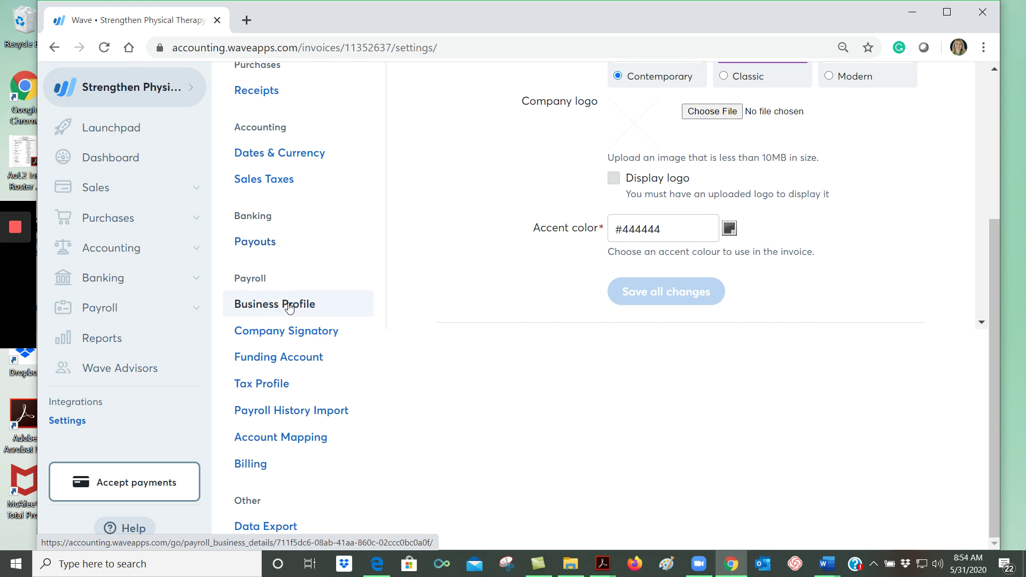